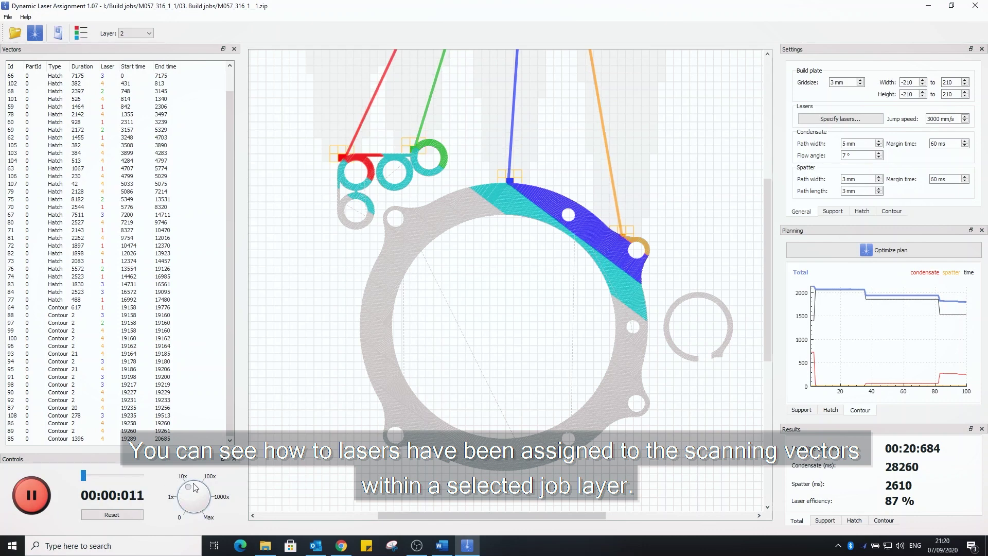
Step: Speed the four-laser playback toward 100x, pause it at 00:01:232, and bring up the Lasers settings
left_click_drag(196, 487, 202, 488)
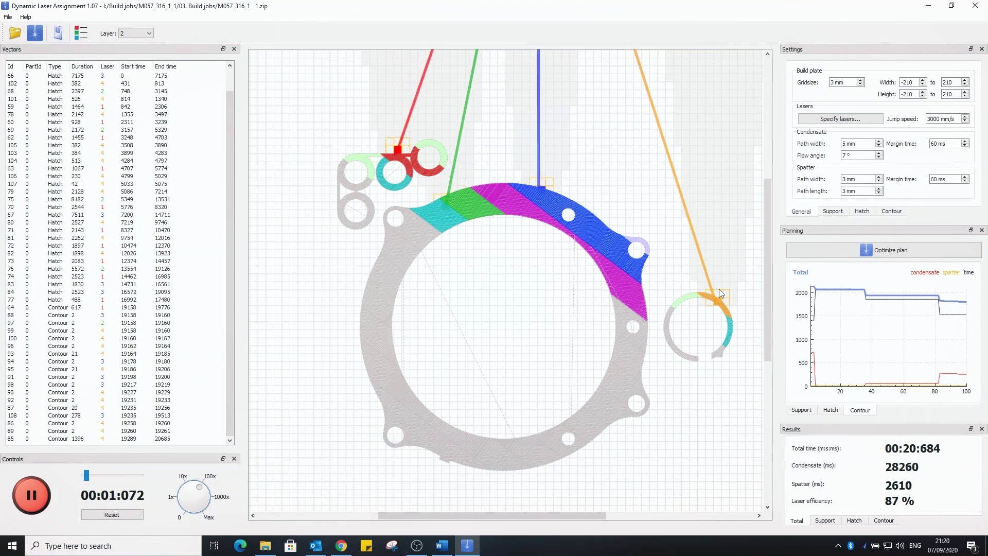
left_click(31, 495)
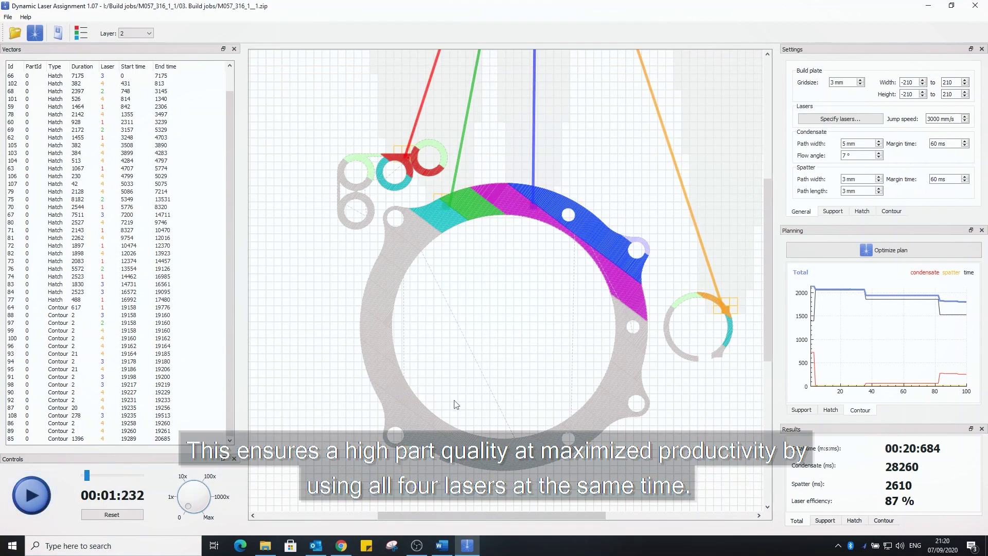
left_click(821, 121)
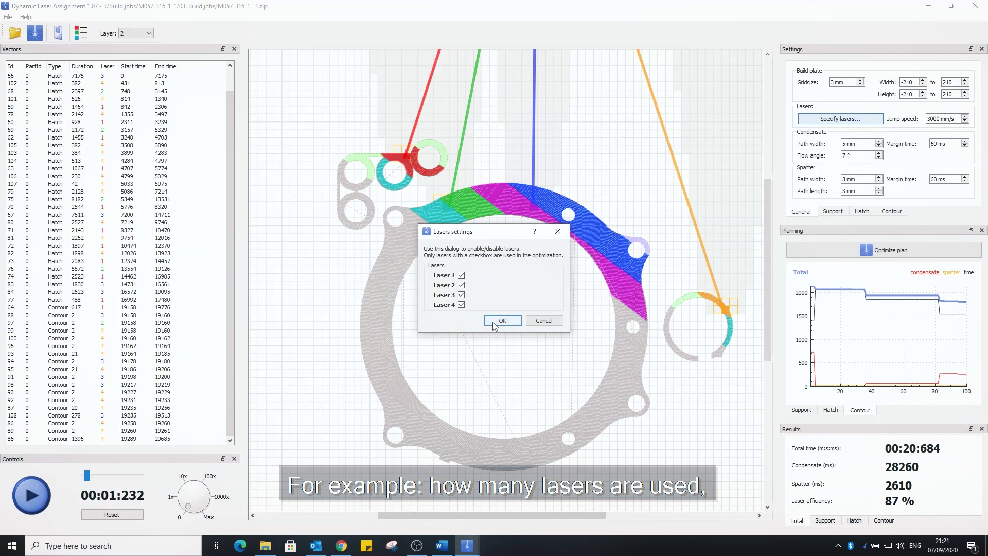
Step: Keep Lasers 1–4 enabled and re-optimize the plan, cutting condensate to 27915 ms
left_click(495, 320)
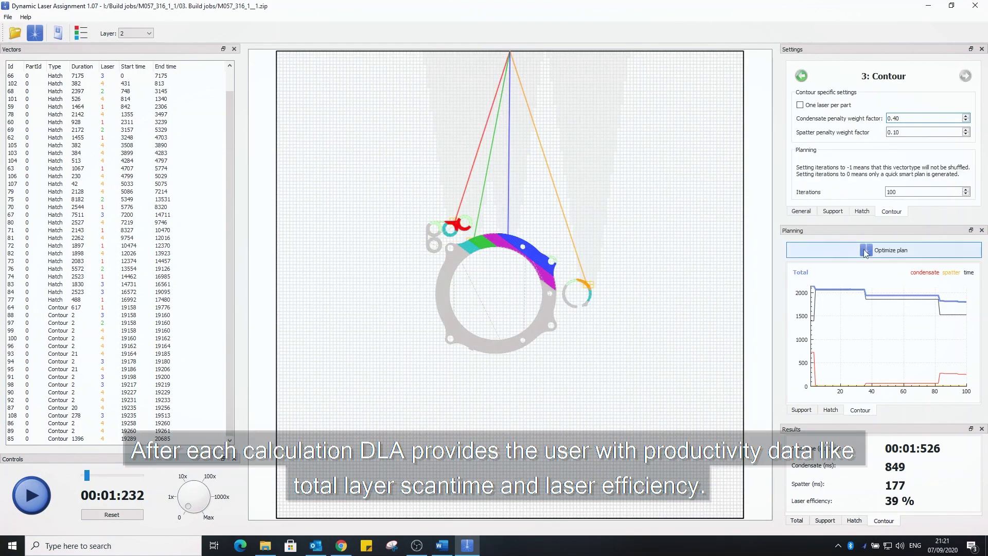
left_click(867, 250)
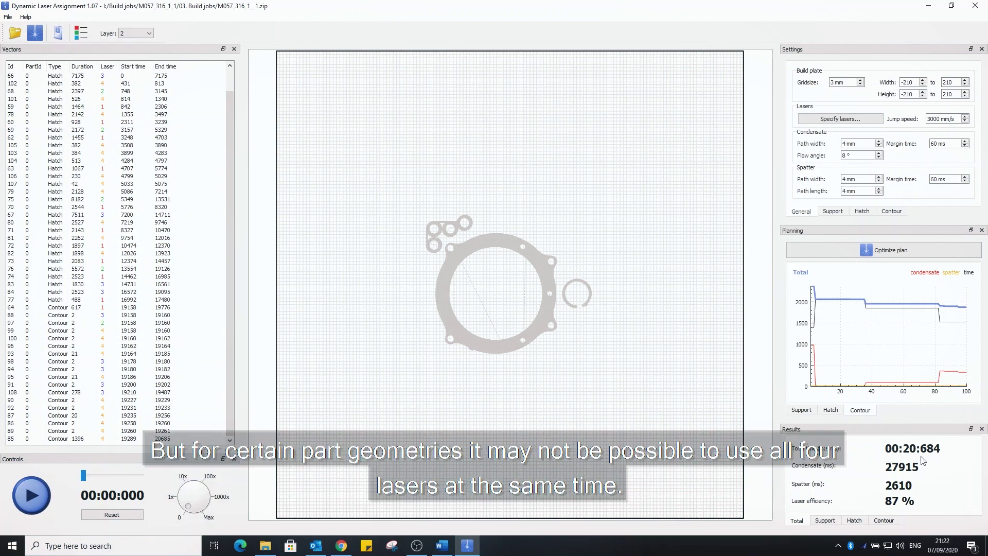
Step: Play back the optimized scanning with the speed raised toward 10x–100x
left_click(38, 493)
left_click_drag(184, 500, 204, 491)
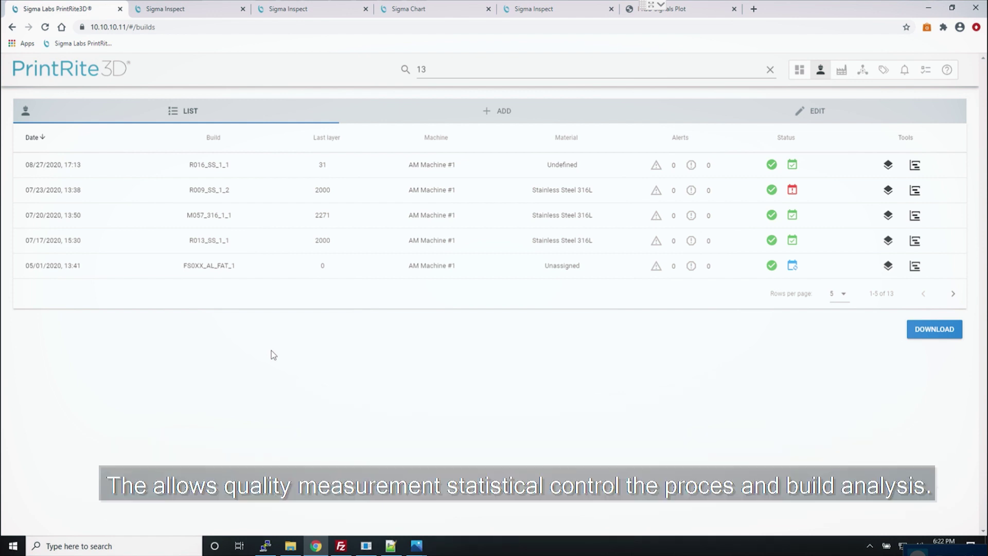
Step: Step M057_316_1_1's 2D layers to 102 and play them, then switch to R013_SS_1_1
left_click(183, 11)
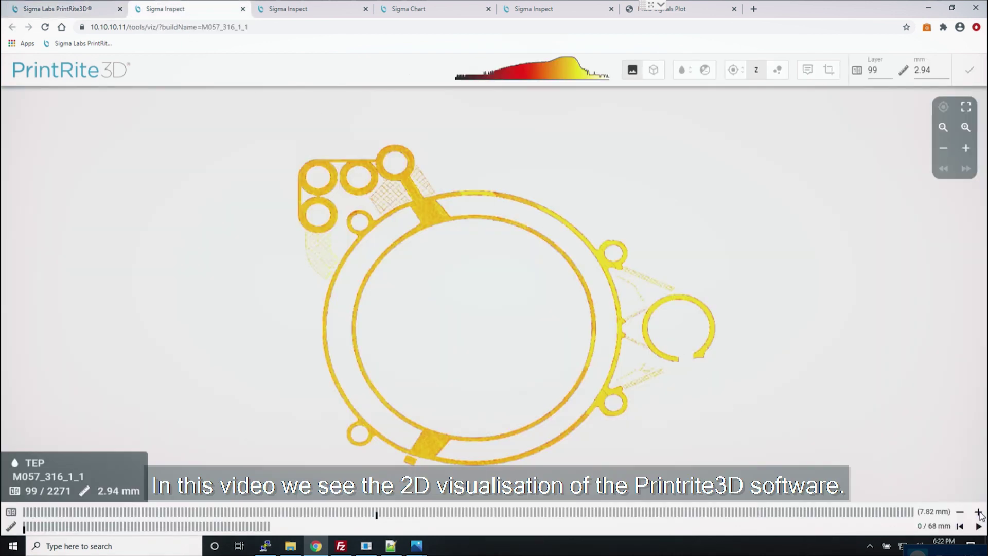
left_click(979, 511)
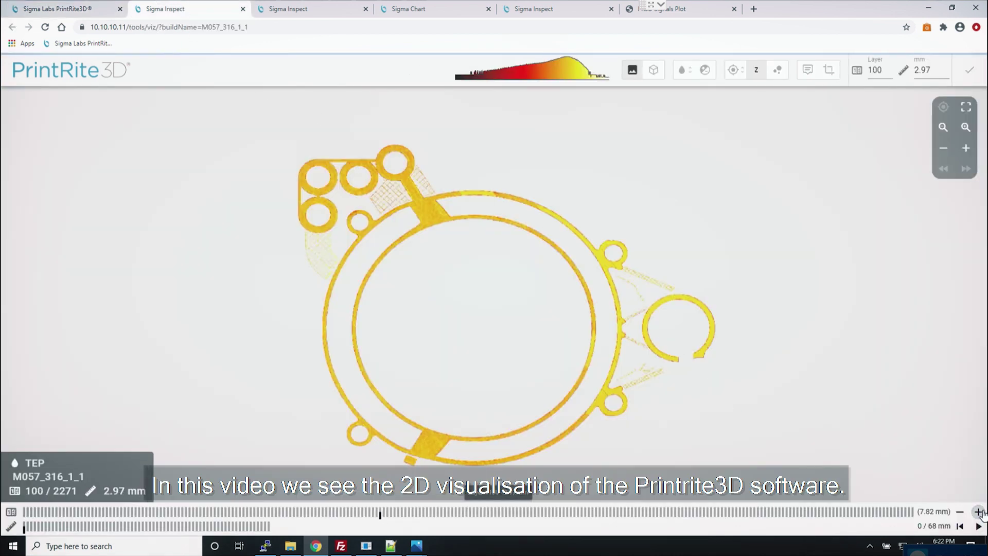
left_click(978, 512)
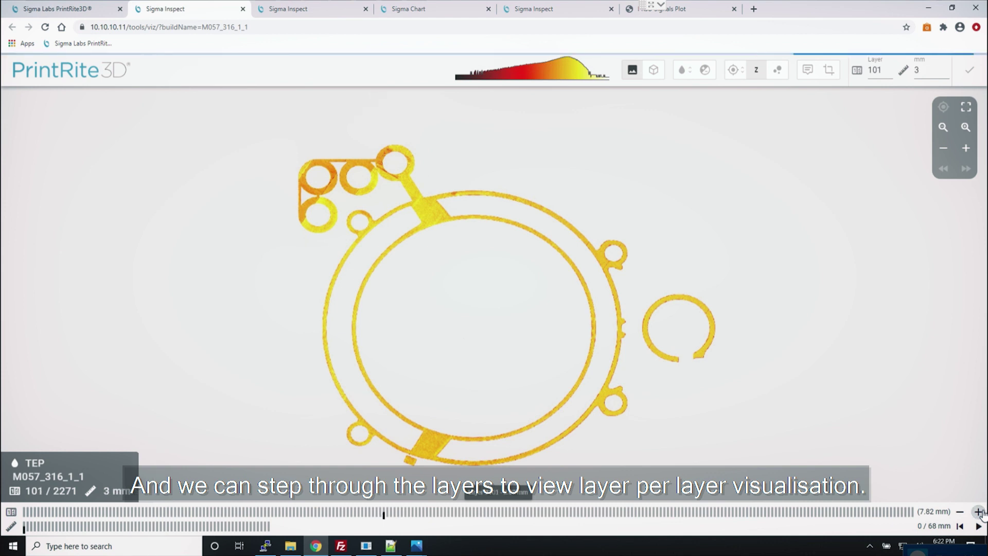
left_click(979, 511)
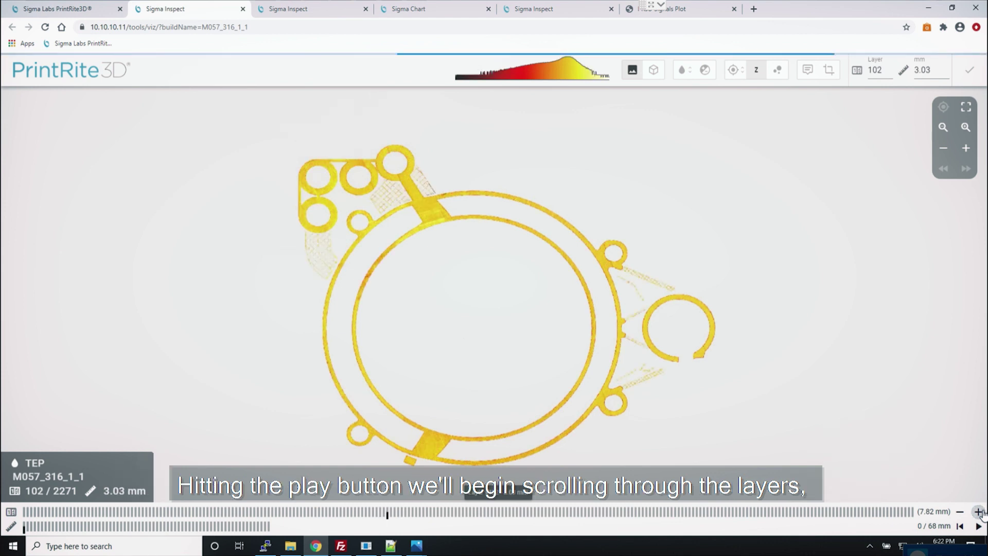
left_click(979, 526)
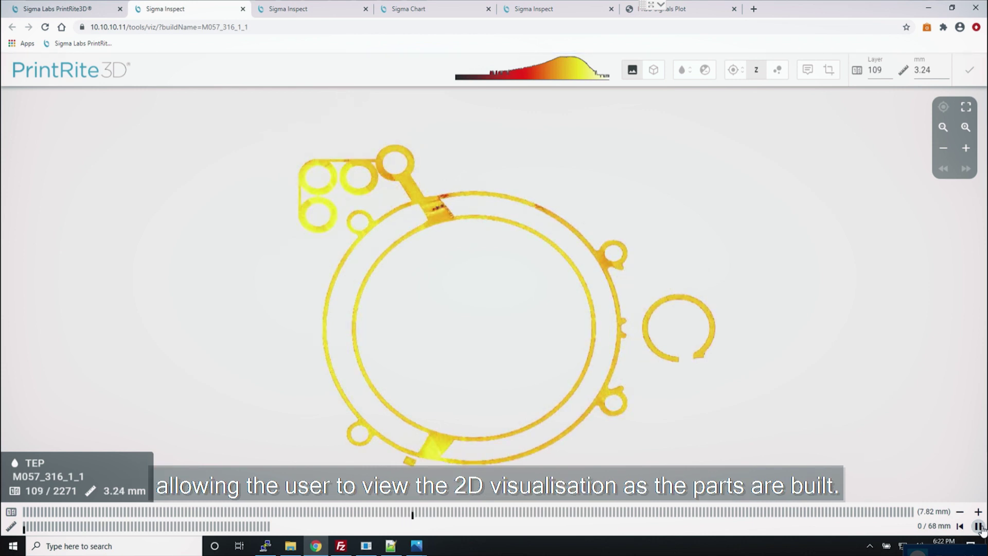
left_click(298, 9)
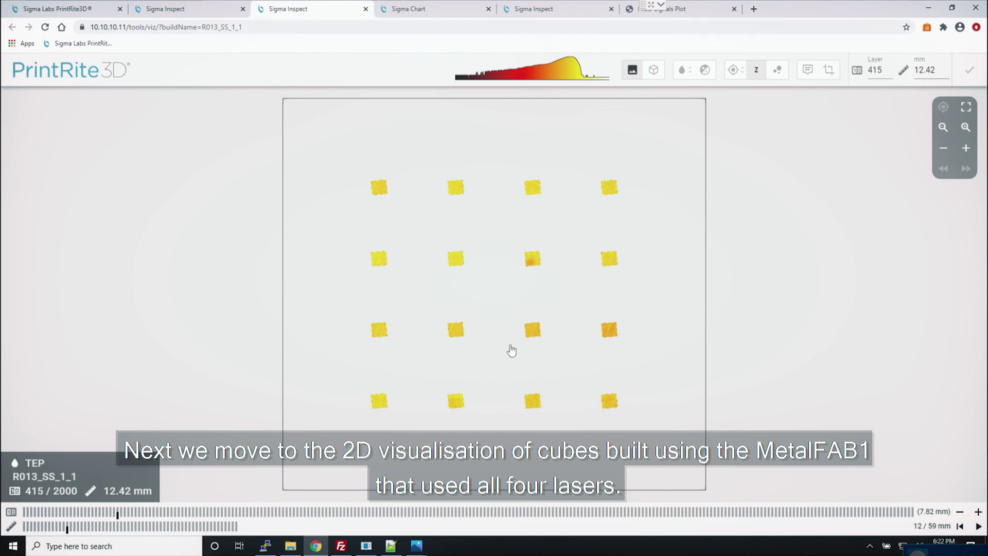
Step: Show the R013_SS_1_1 cubes as a 3D mesh from an oblique, zoomed-in angle
scroll(507, 342, "up", 5)
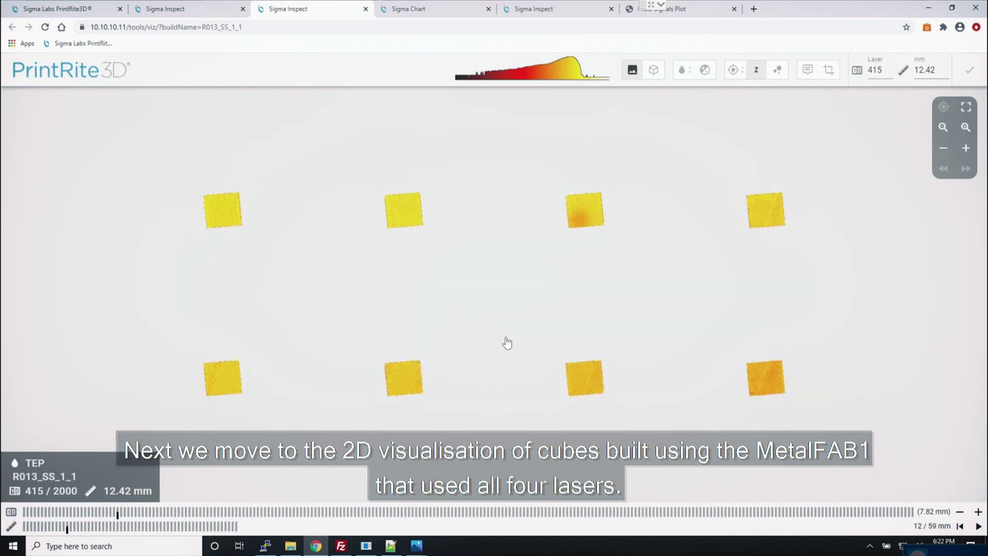
scroll(507, 342, "down", 5)
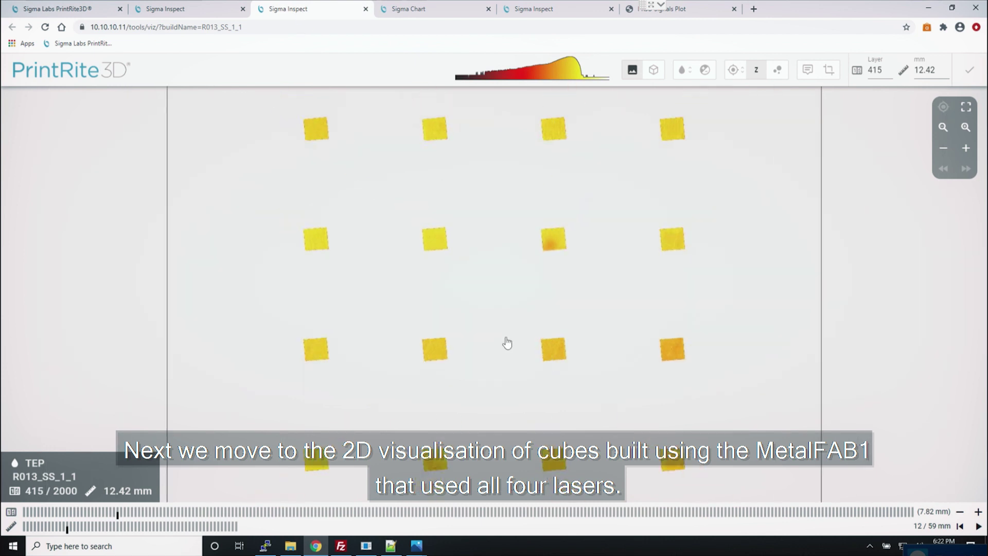
left_click(654, 71)
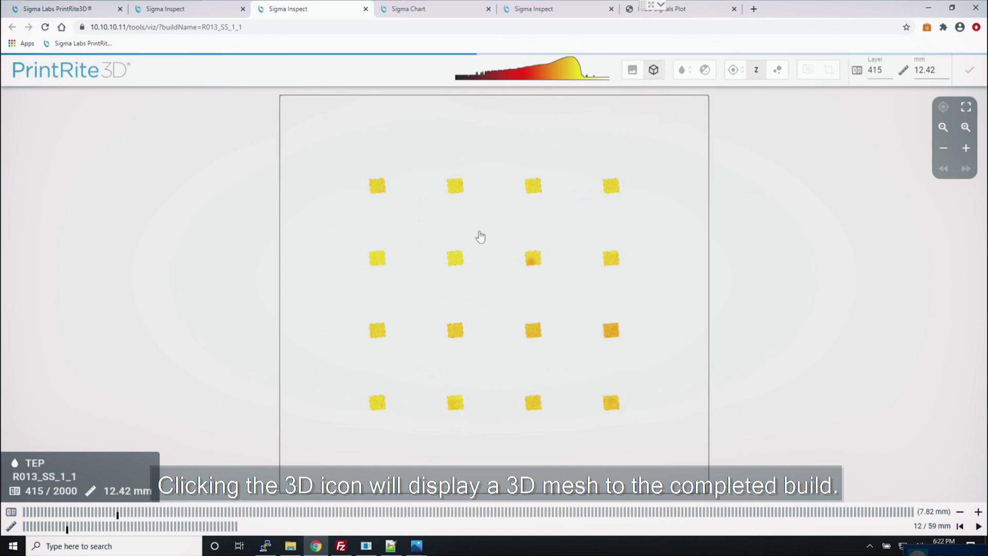
left_click_drag(489, 205, 480, 155)
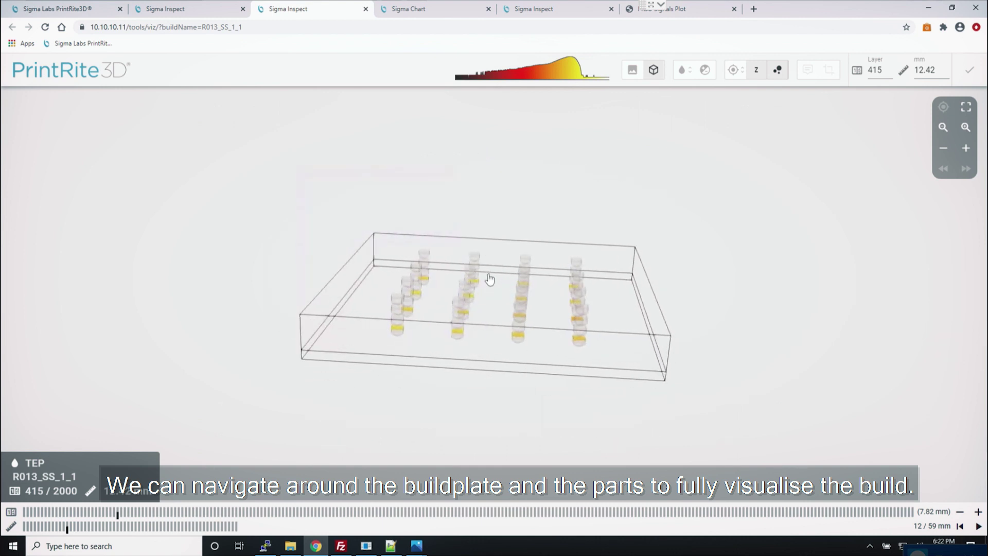
scroll(489, 278, "up", 5)
scroll(490, 279, "up", 1)
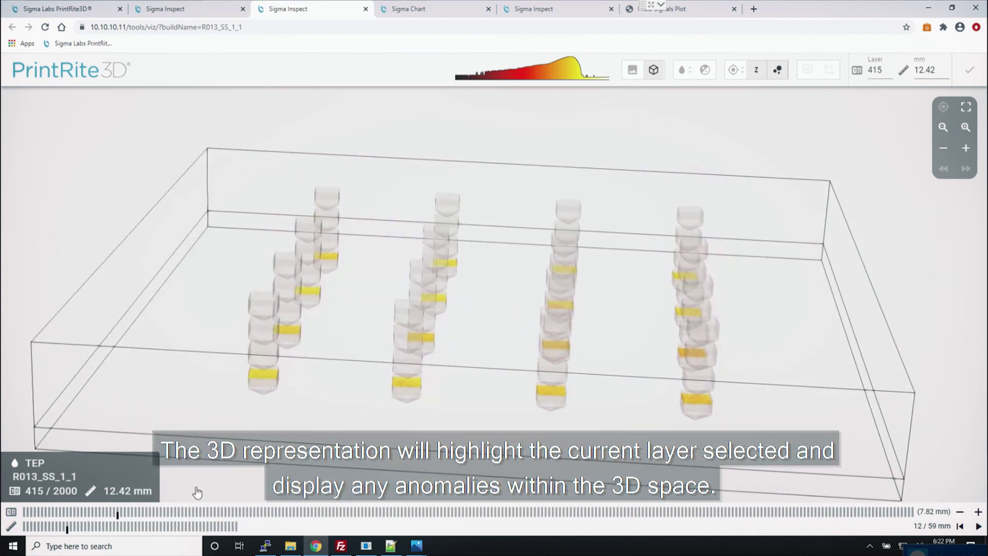
Step: Move the layer slider through layers 432, 537 and 586, then bring up the TEP chart
left_click(179, 513)
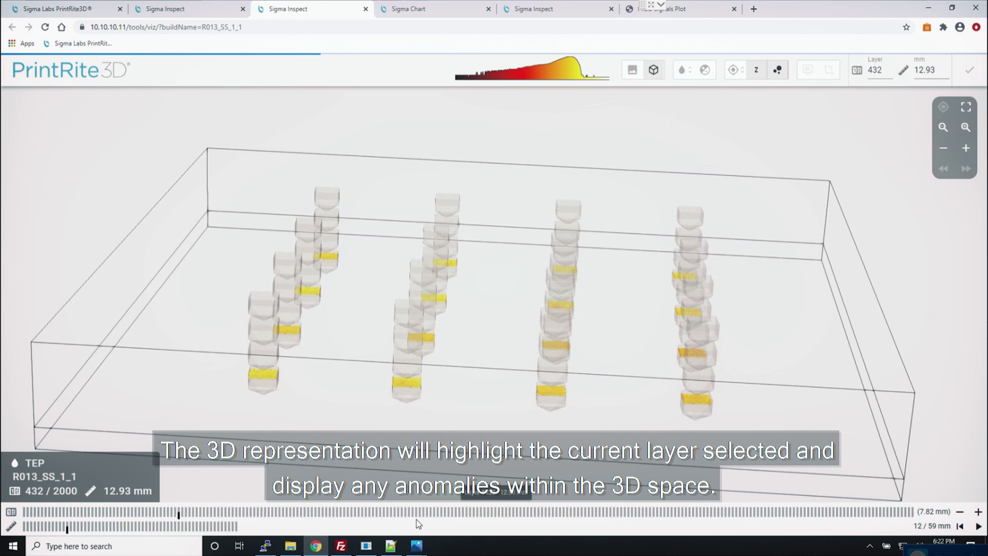
left_click(556, 514)
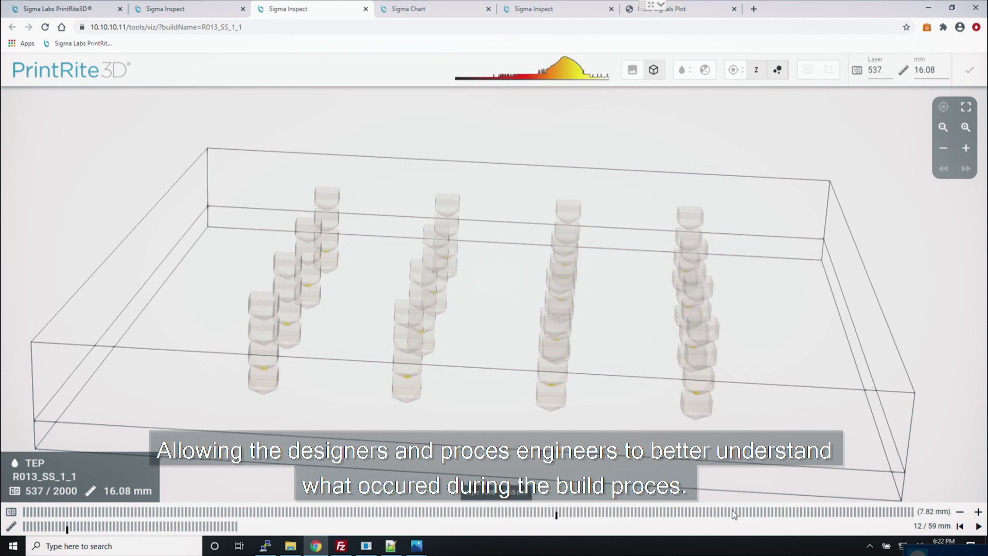
left_click(734, 513)
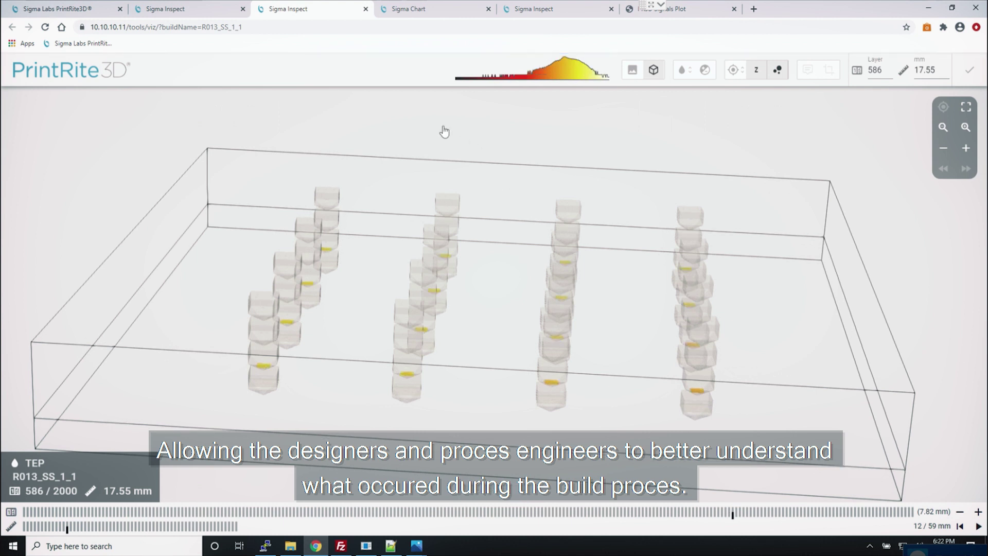
left_click(426, 9)
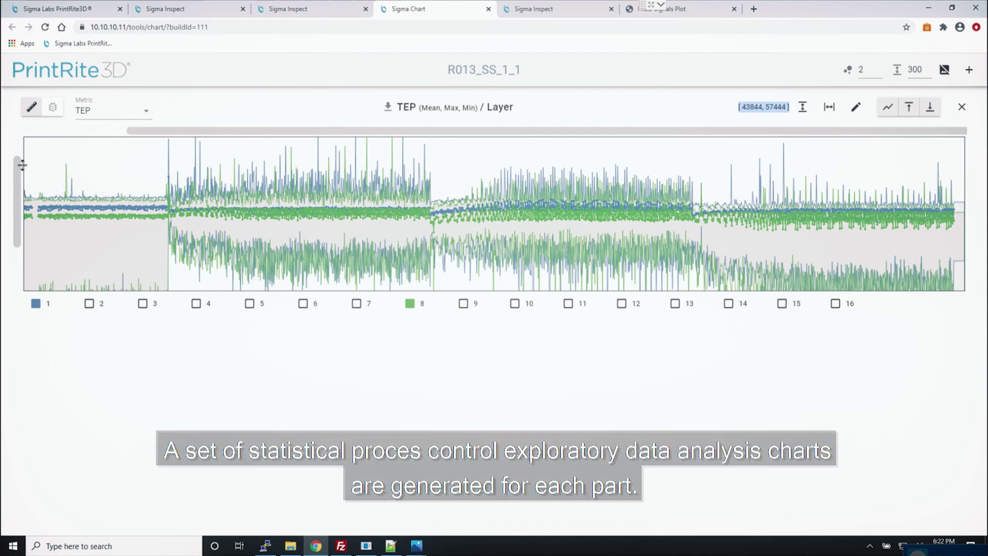
Step: Narrow the TEP chart's value and layer ranges, briefly show part 9, then open C101_SS_1_1's analysis
left_click_drag(22, 164, 24, 199)
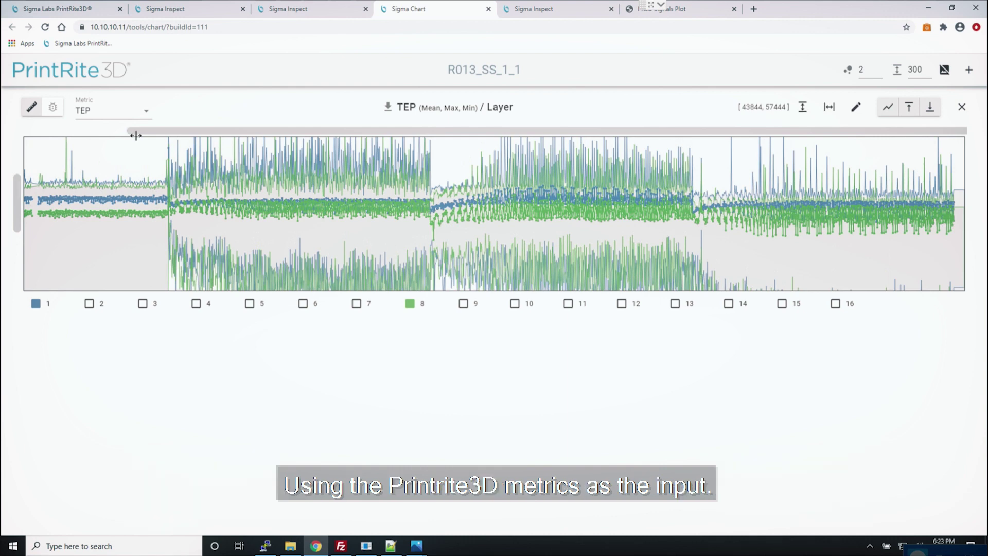
left_click_drag(182, 134, 530, 123)
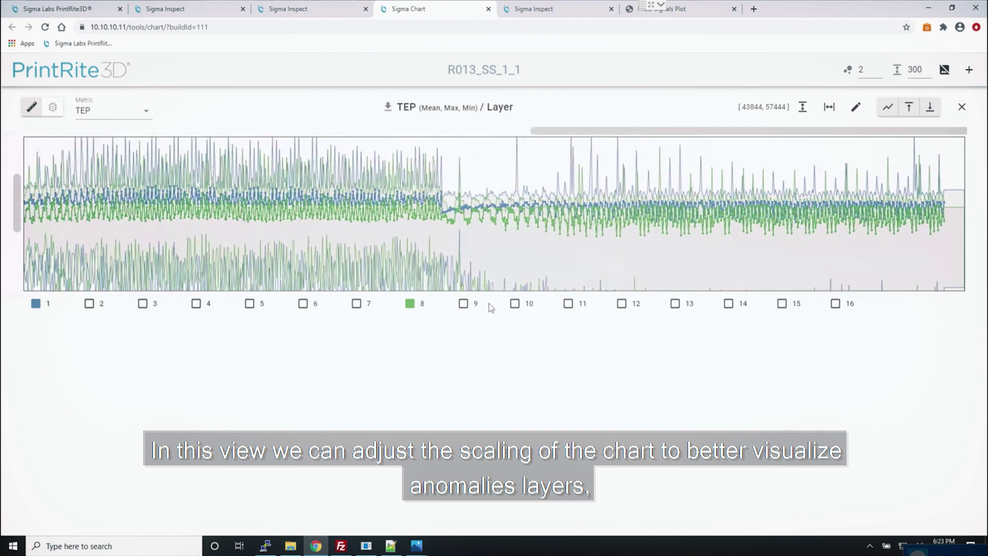
left_click(472, 314)
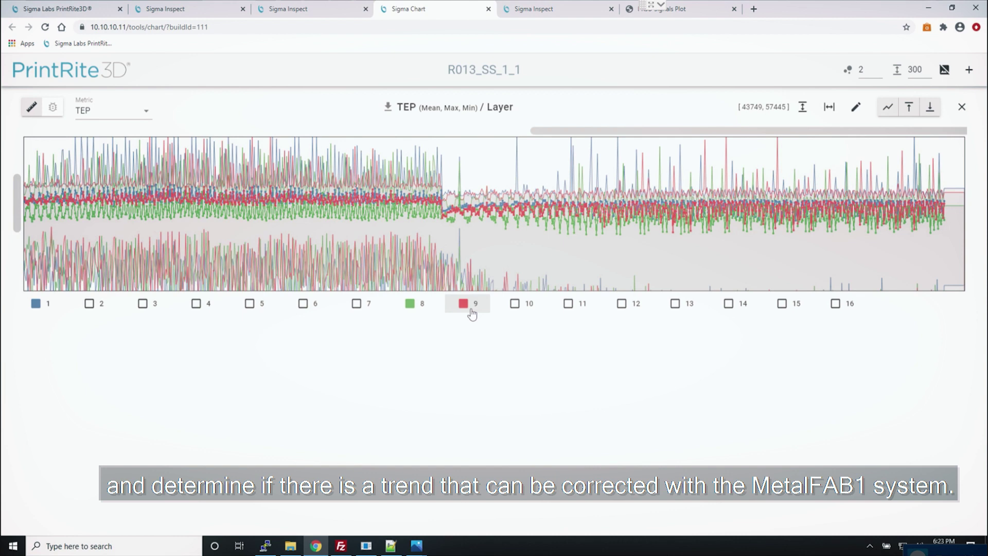
left_click(472, 314)
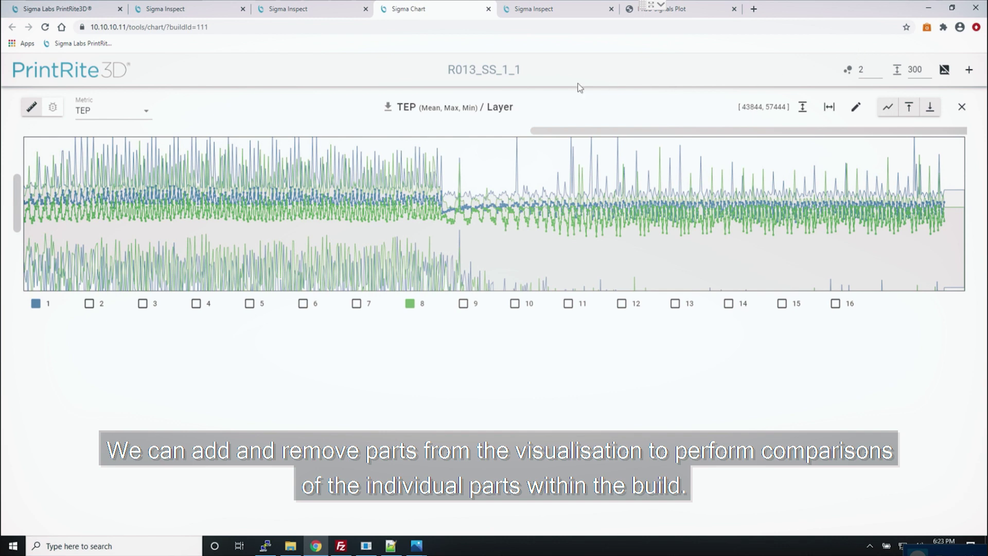
left_click(529, 10)
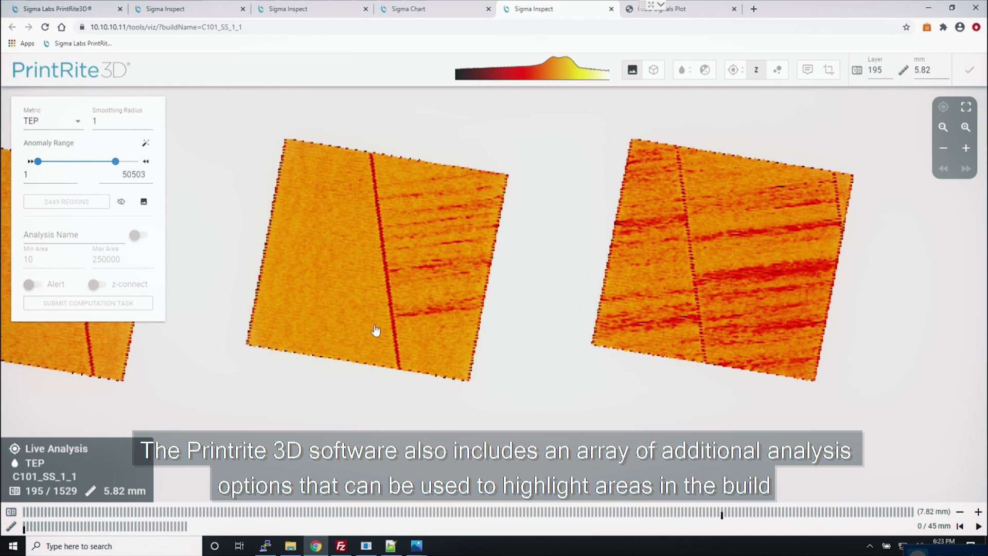
Step: Raise the anomaly range maximum to 50504, rerun the analysis on layer 195, and hide anomaly outlines
left_click_drag(553, 324, 847, 315)
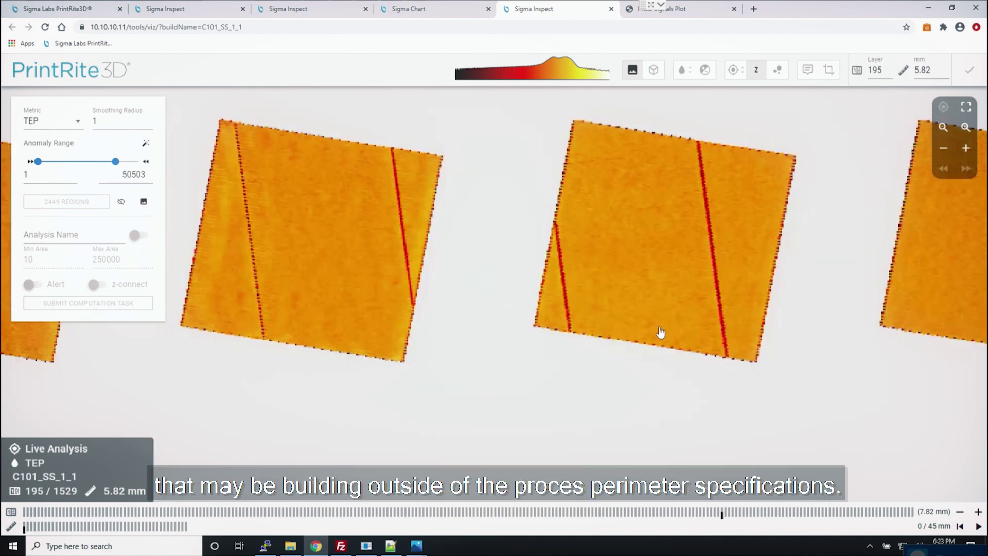
left_click_drag(662, 335, 187, 338)
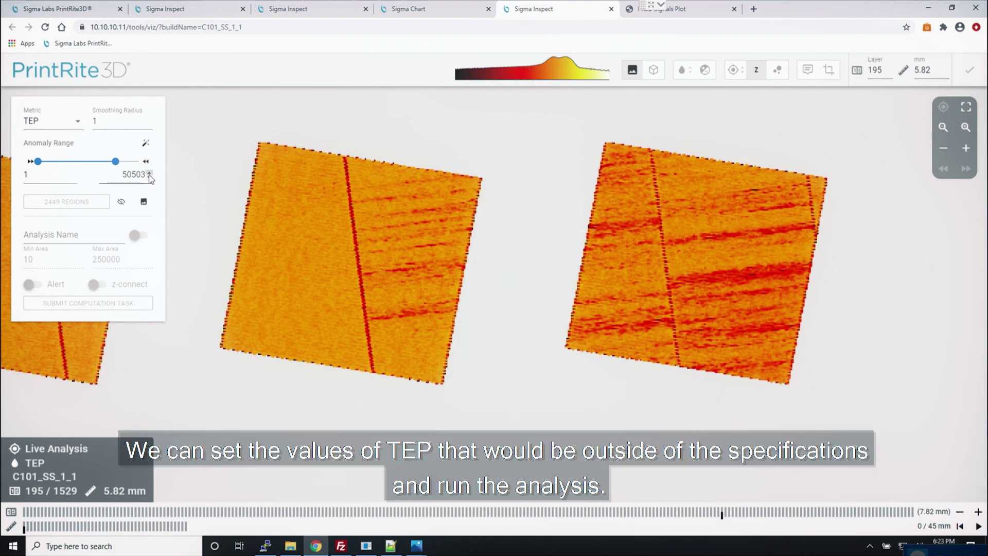
left_click(149, 176)
left_click(87, 202)
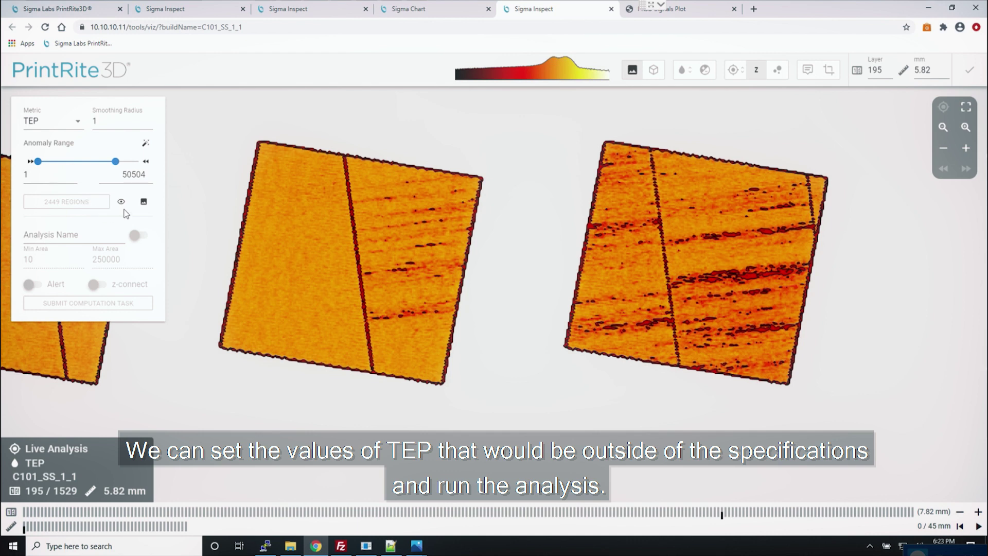
left_click(121, 201)
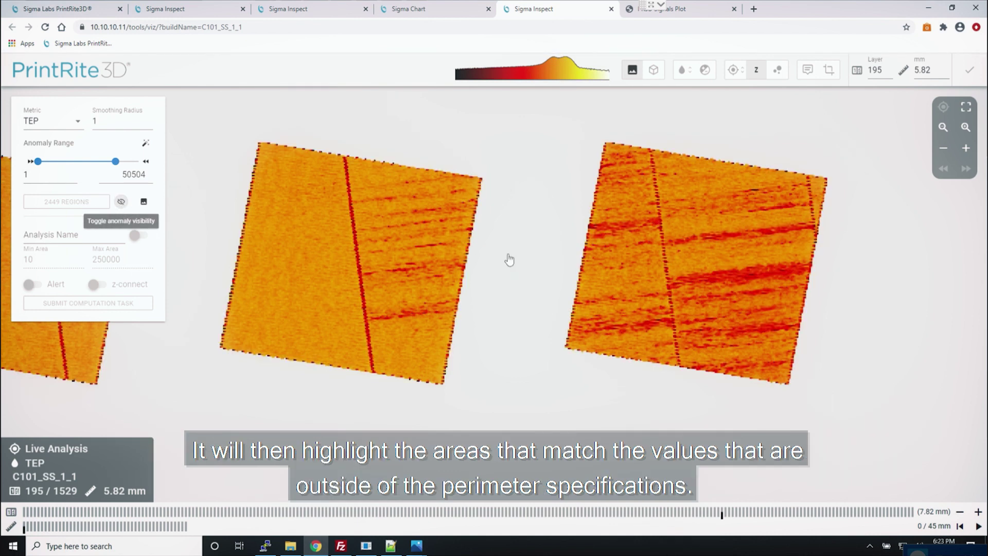